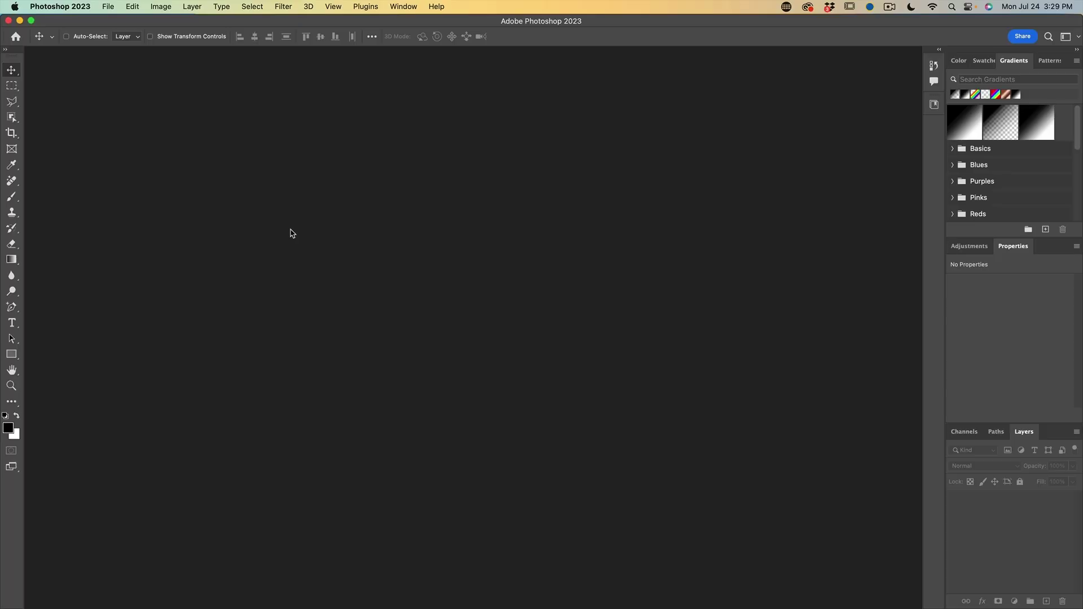
Step: Load all six SOURCE folder images as stacked layers of one document
click(108, 6)
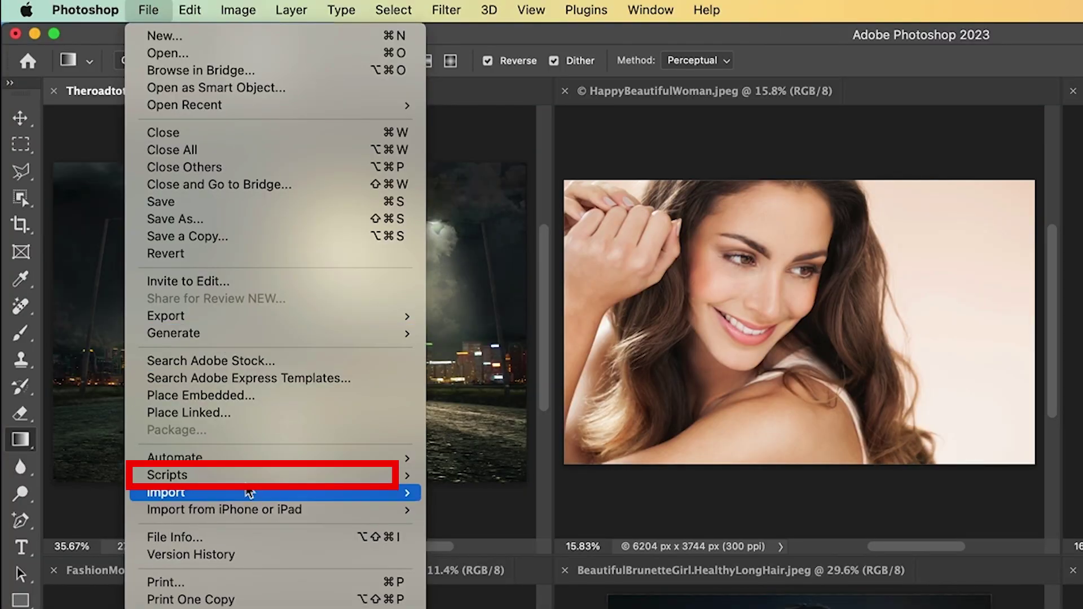
mouse_move(252, 477)
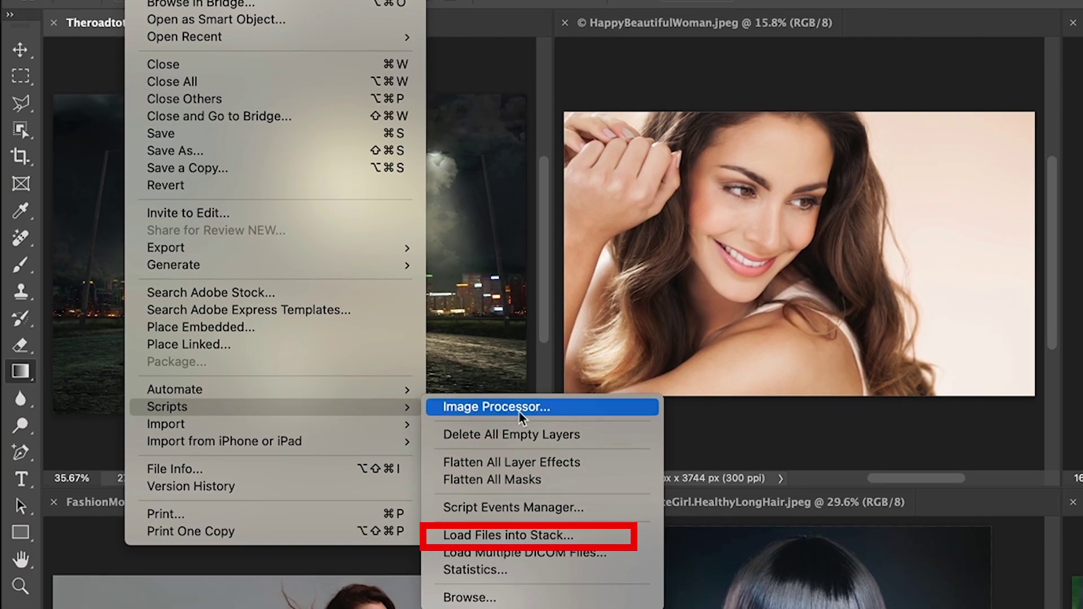
click(507, 535)
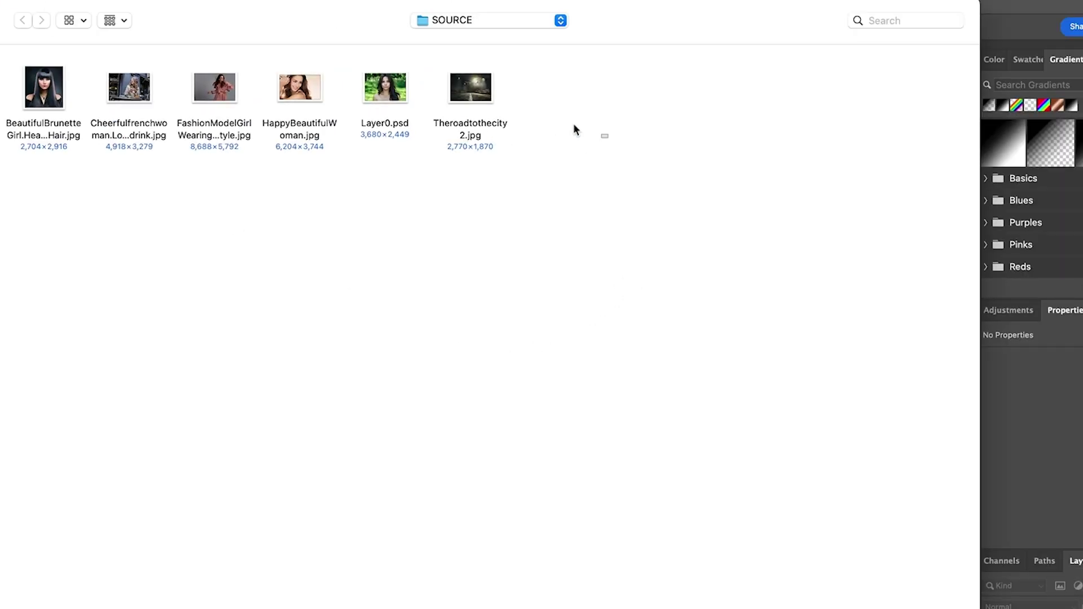
drag(573, 130, 7, 69)
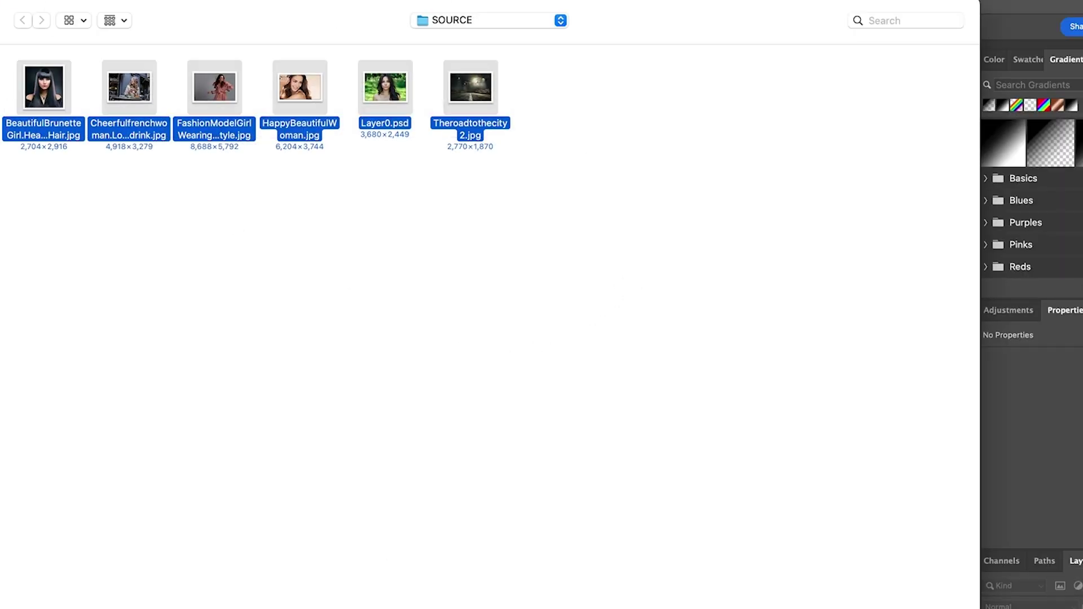
click(935, 588)
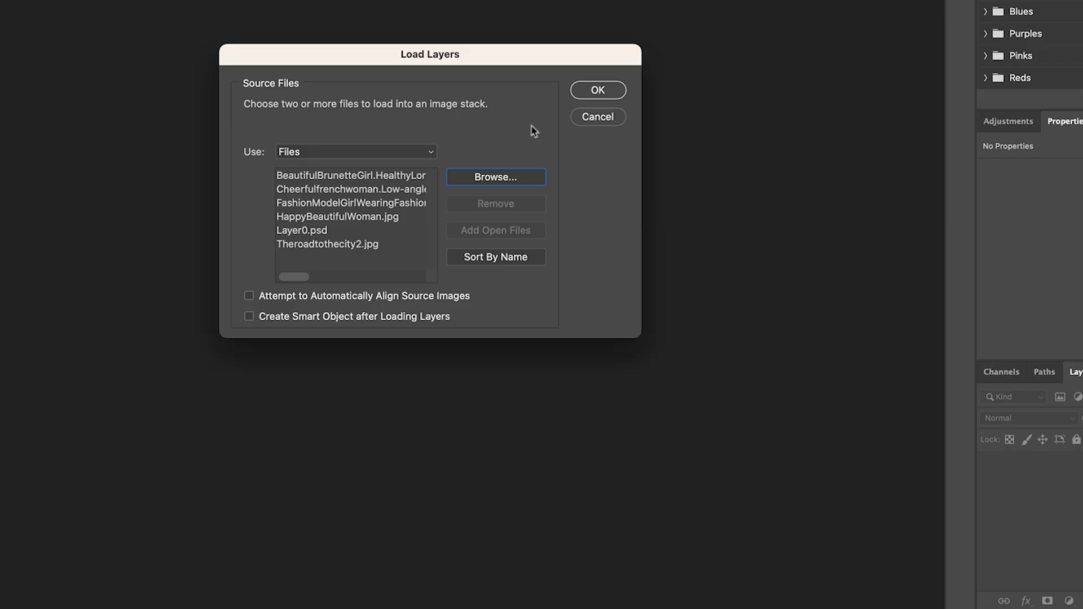
click(598, 90)
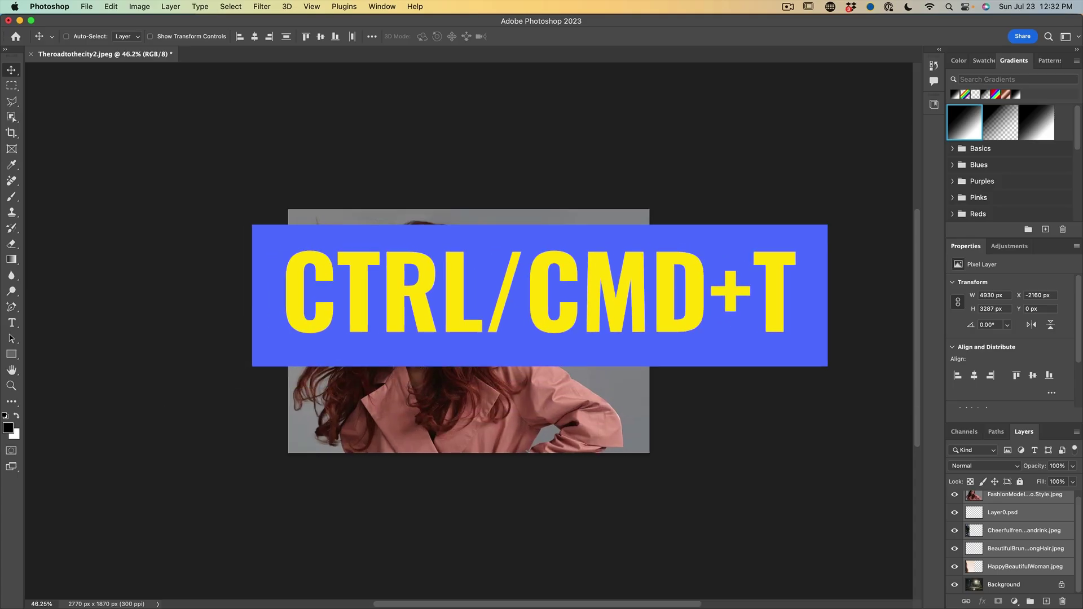
Step: Shrink the FashionModel portrait to about two-thirds size and move it toward the lower left
click(1013, 497)
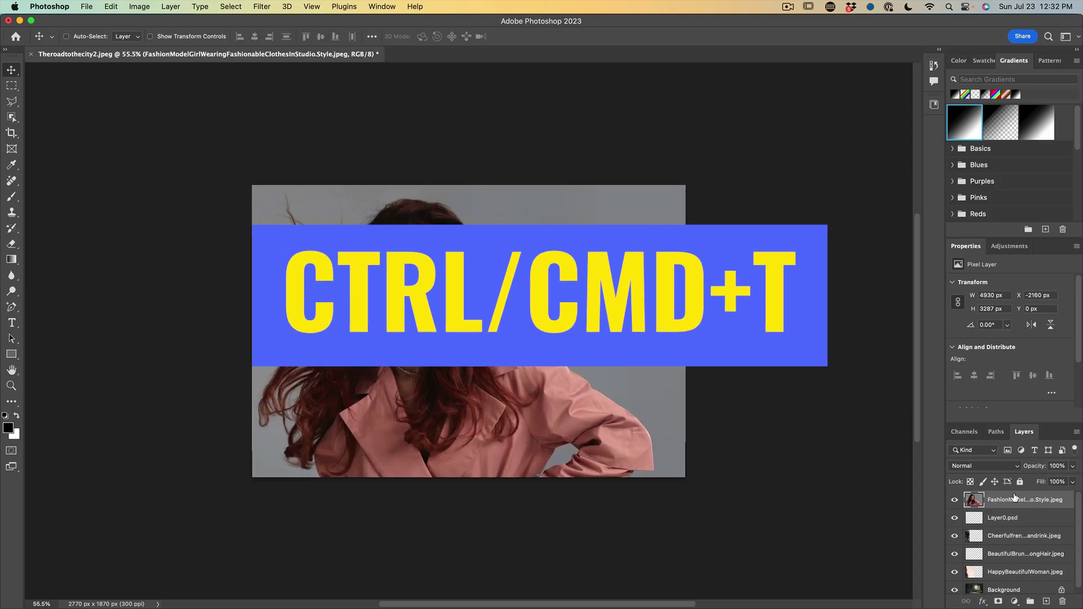
key(super+t)
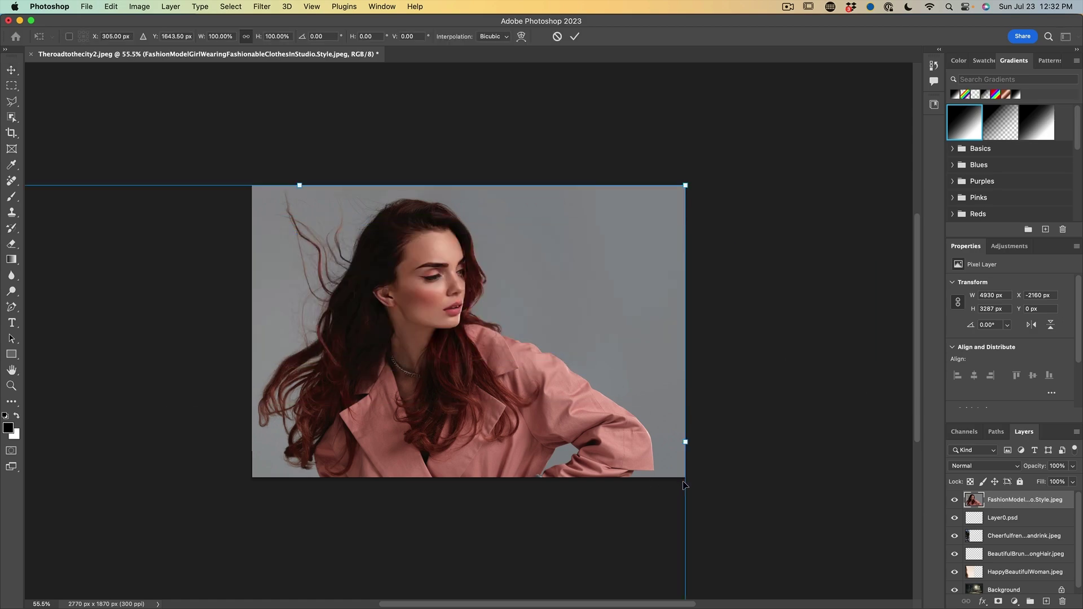
drag(686, 184, 398, 374)
drag(314, 445, 411, 269)
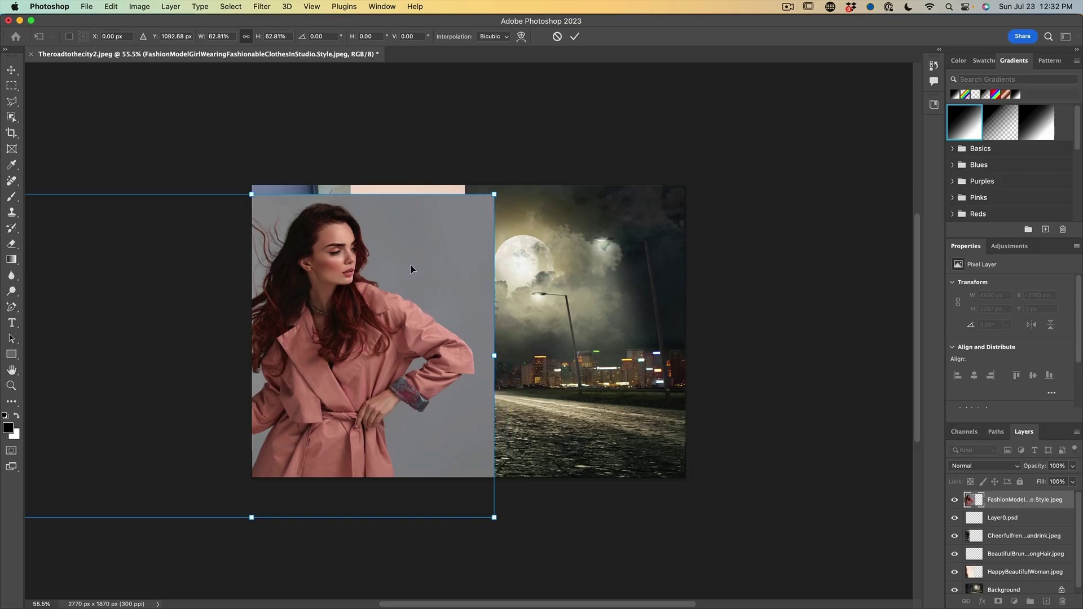
key(Return)
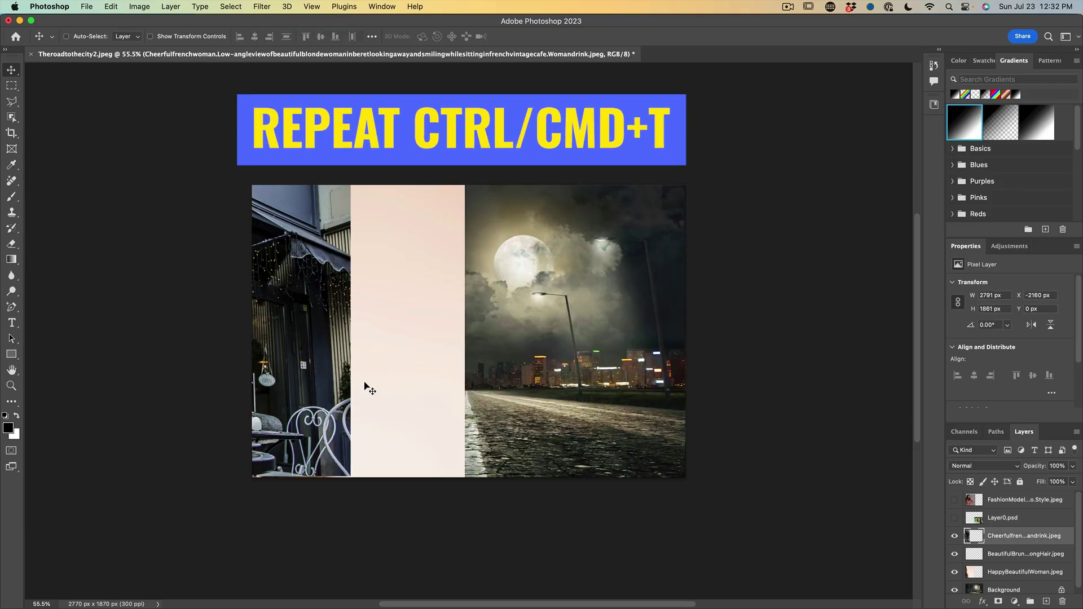
key(ctrl+t)
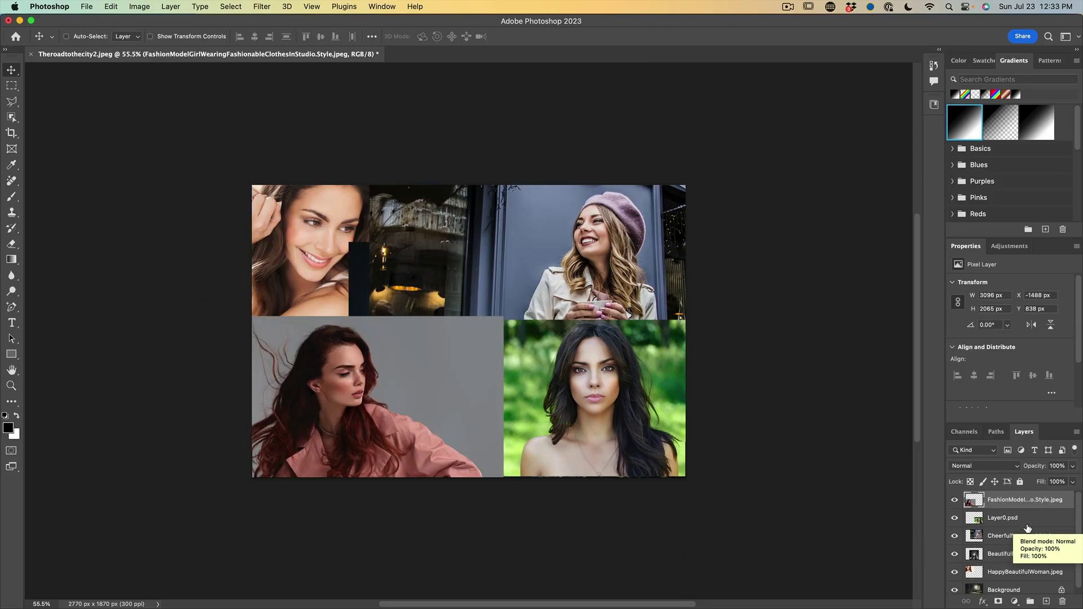
Step: Hide the four other portrait layers and add a white layer mask to FashionModel
click(1021, 502)
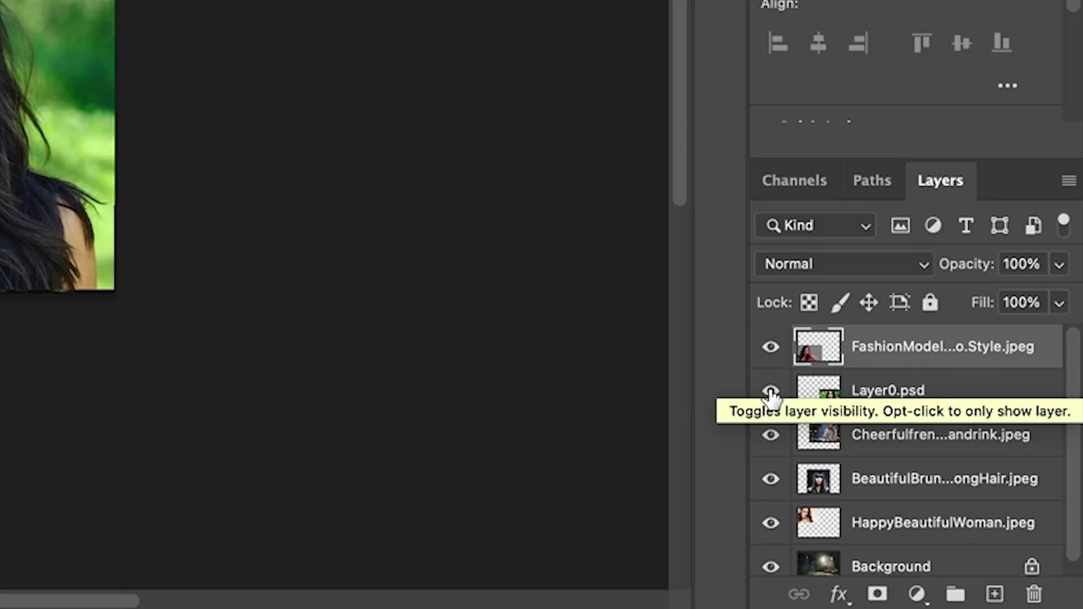
drag(771, 393, 770, 524)
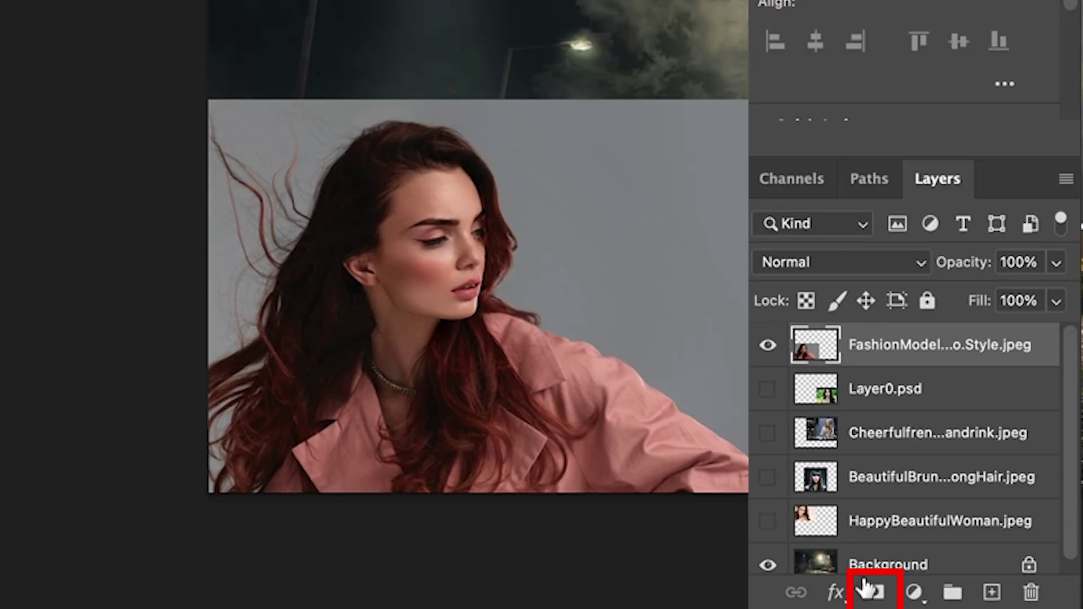
click(875, 592)
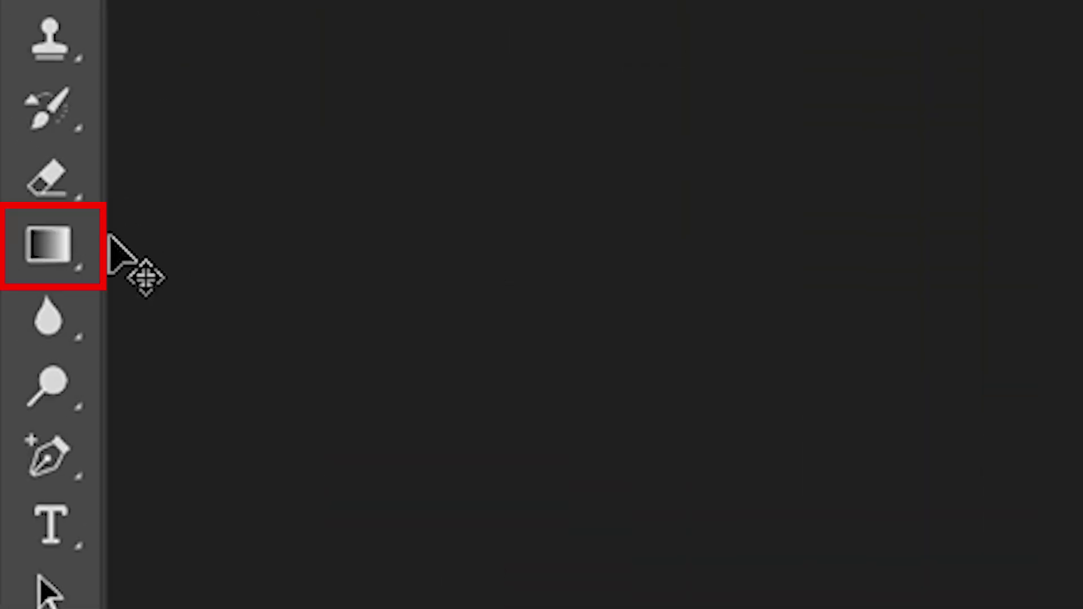
Step: Set the Gradient Tool to the foreground-to-transparent Basics preset in radial style
click(59, 248)
right_click(68, 262)
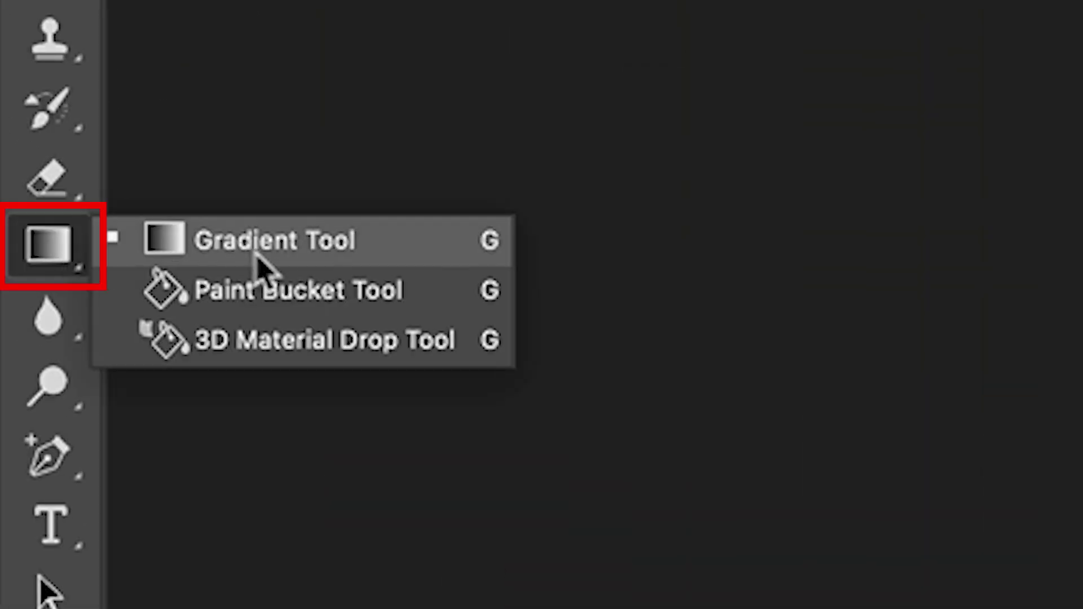
click(265, 250)
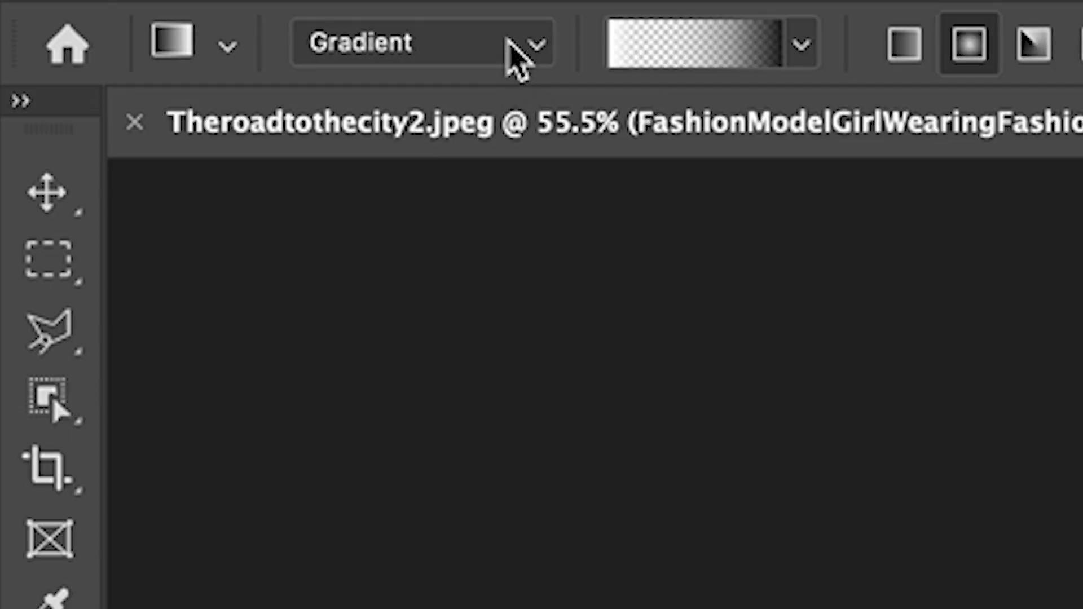
click(803, 41)
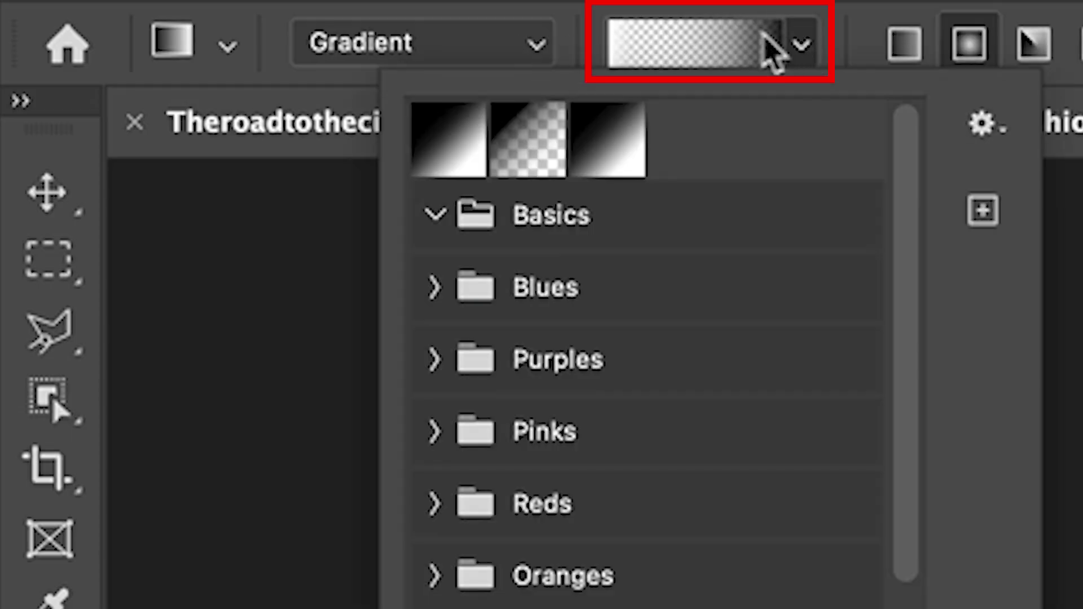
click(527, 136)
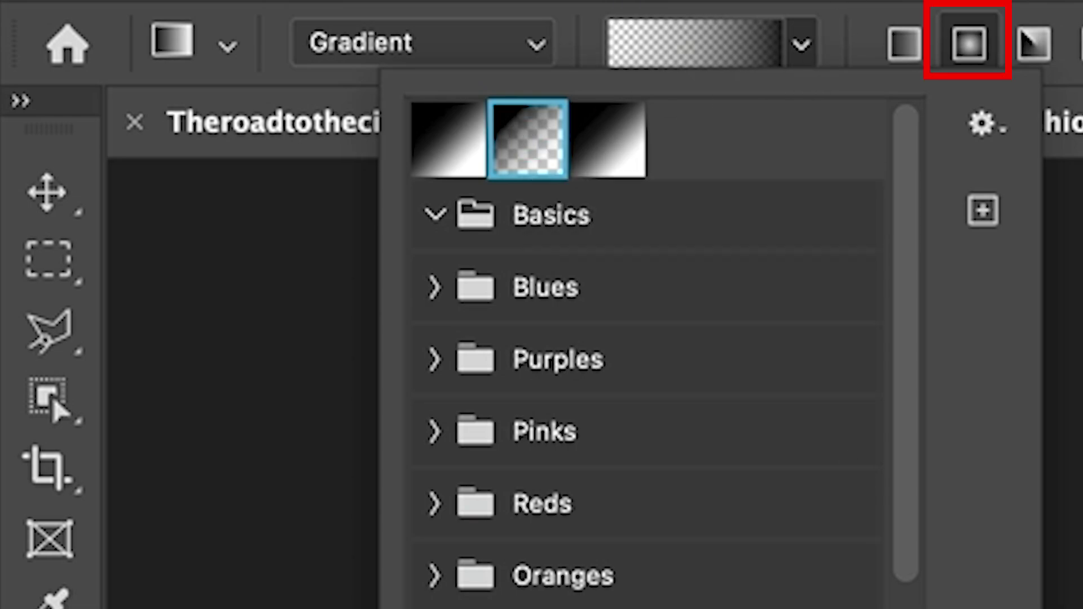
click(984, 43)
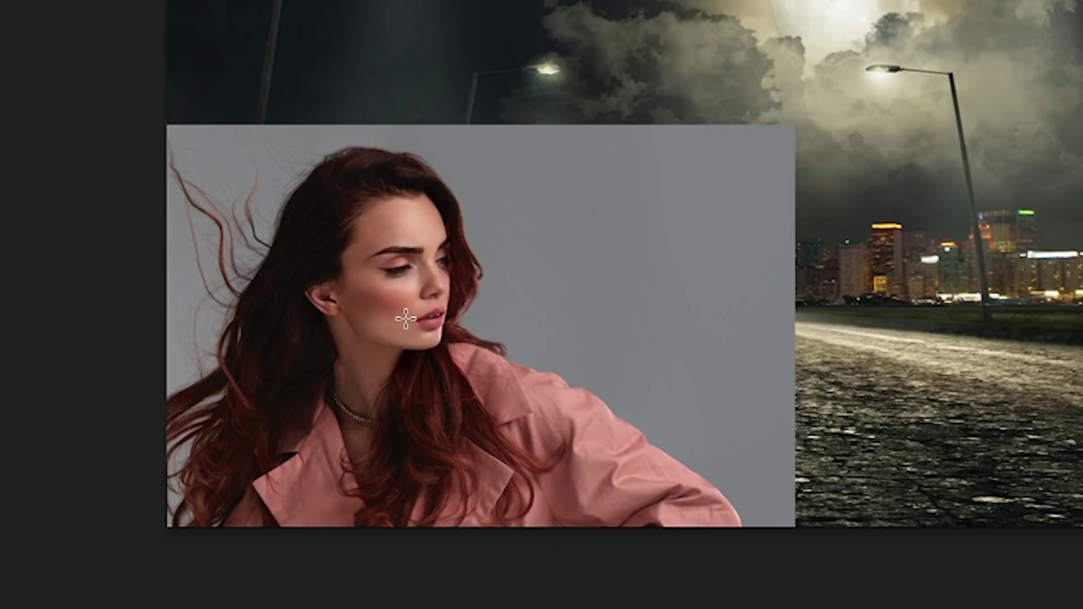
Step: Draw a radial mask fade centred on the model's cheek, with opacity midpoint at 35
drag(405, 319, 571, 424)
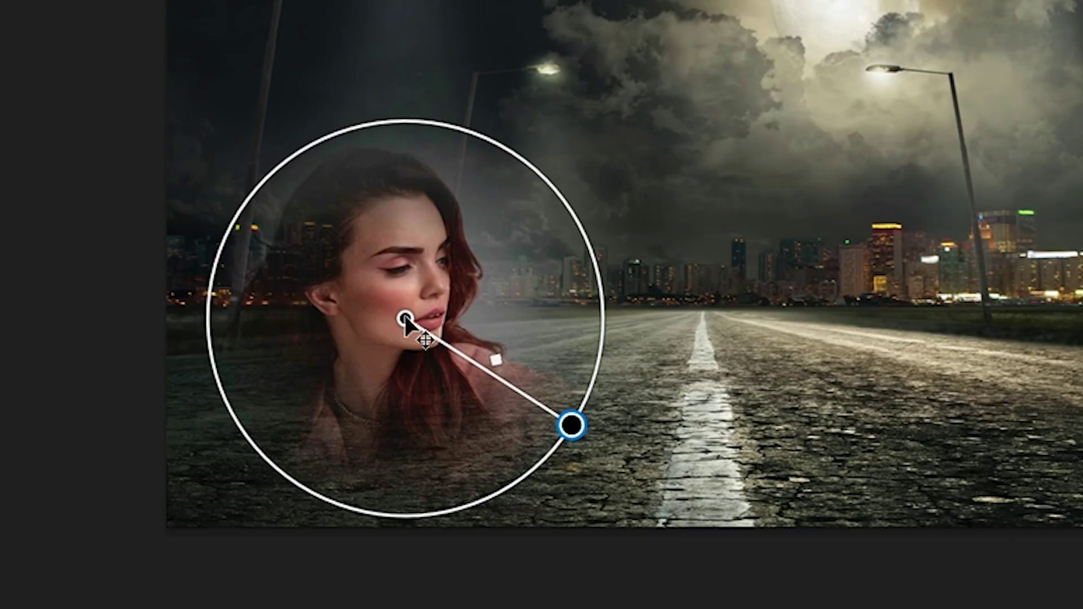
drag(404, 318, 380, 331)
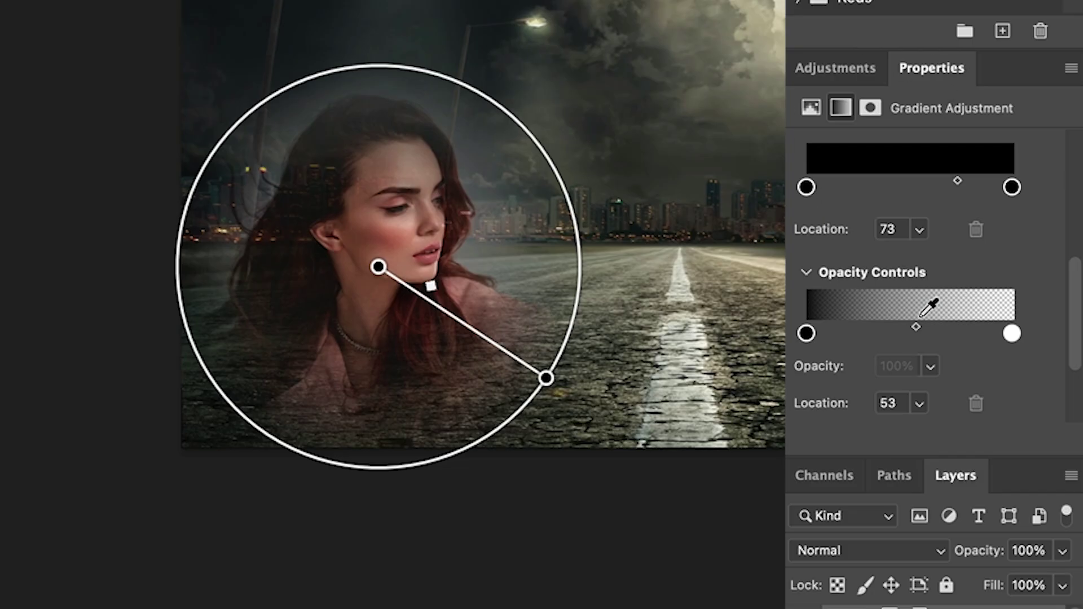
drag(917, 329, 880, 330)
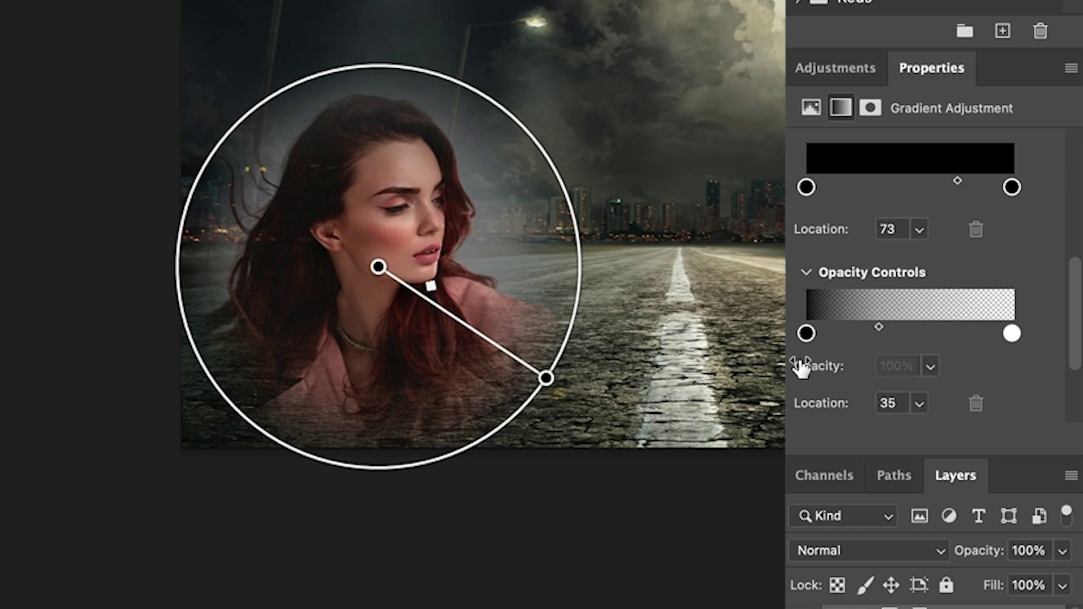
click(806, 333)
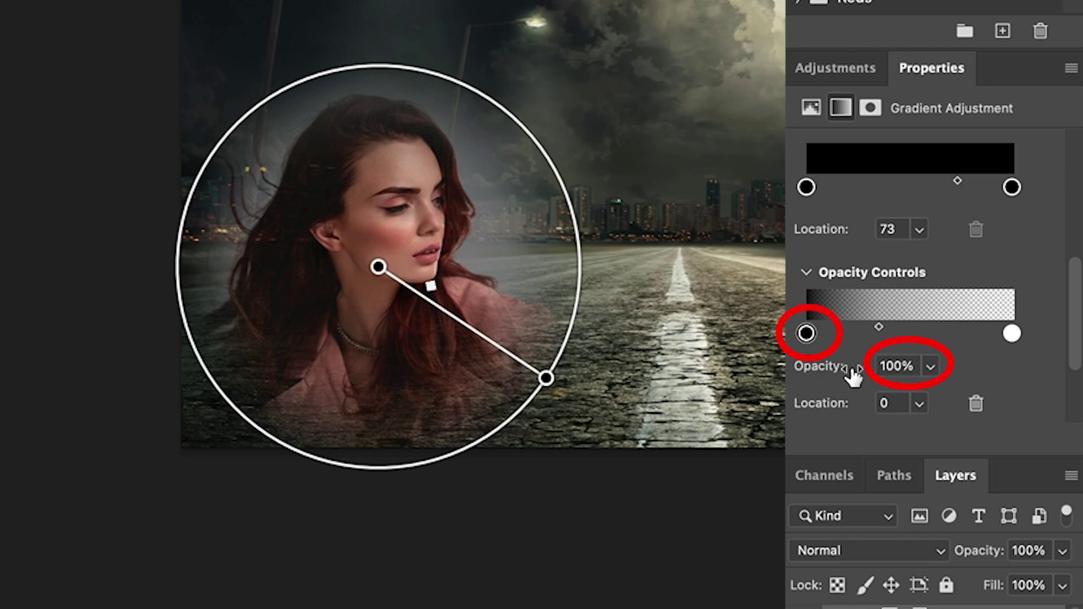
Step: Shift the transparent stop's opacity midpoint to 25, then select Layer0.psd
click(1013, 334)
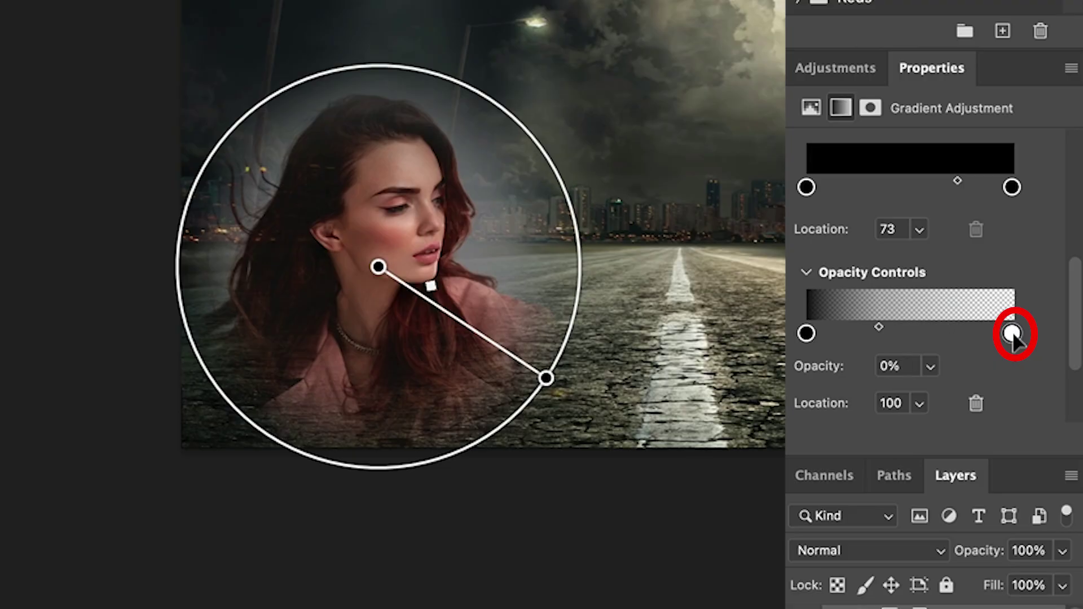
mouse_move(879, 327)
mouse_down()
mouse_move(926, 331)
mouse_move(861, 331)
mouse_up()
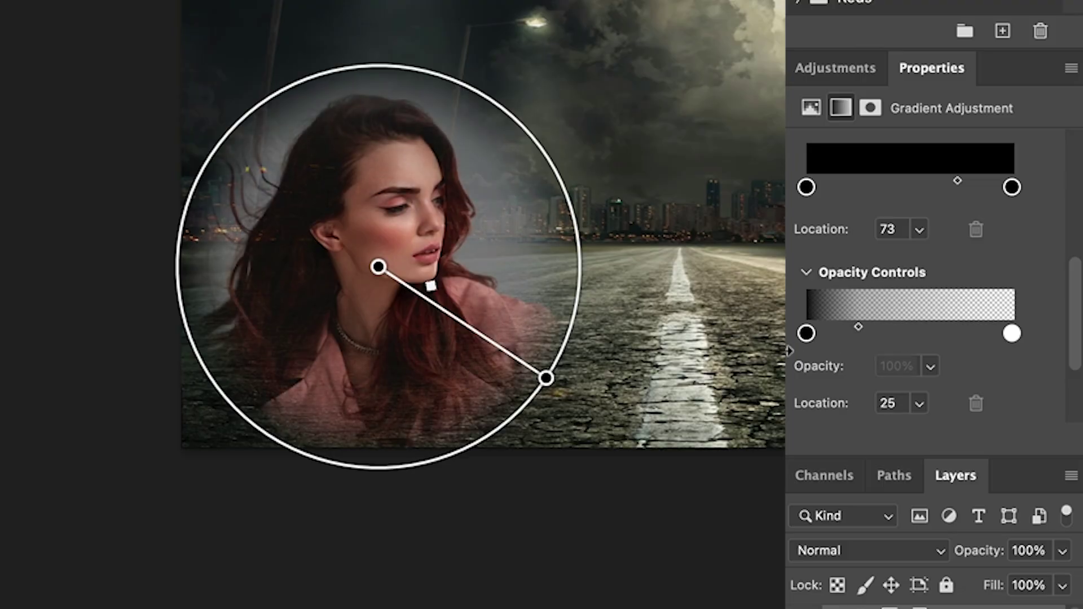
drag(856, 454, 877, 353)
click(918, 418)
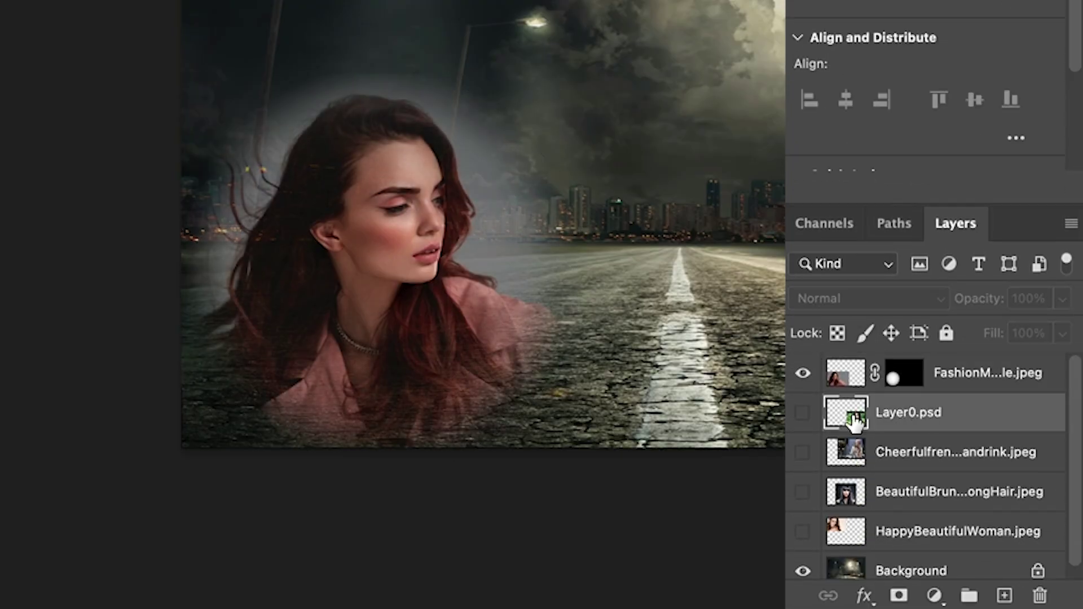
Step: Show Layer0.psd, add a mask, and fade it radially around the forest woman's face
click(802, 416)
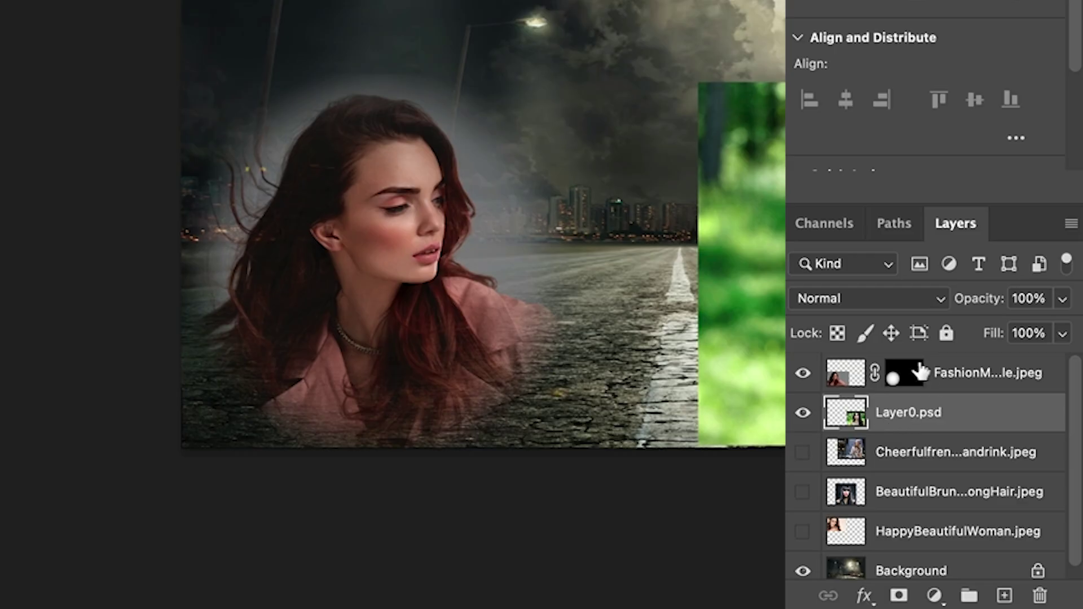
scroll(919, 372, right, 10)
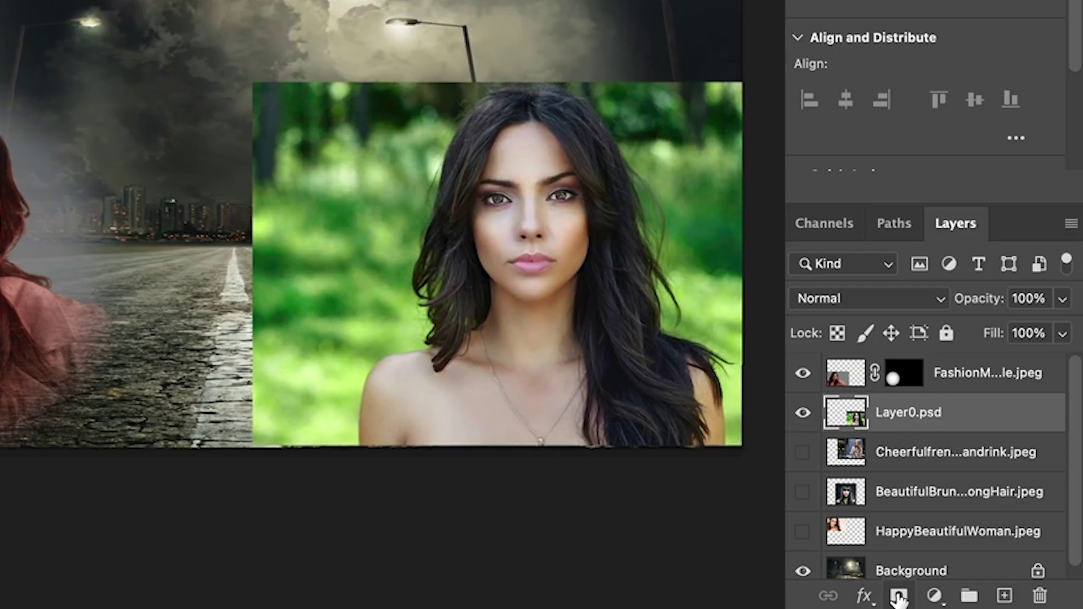
click(898, 596)
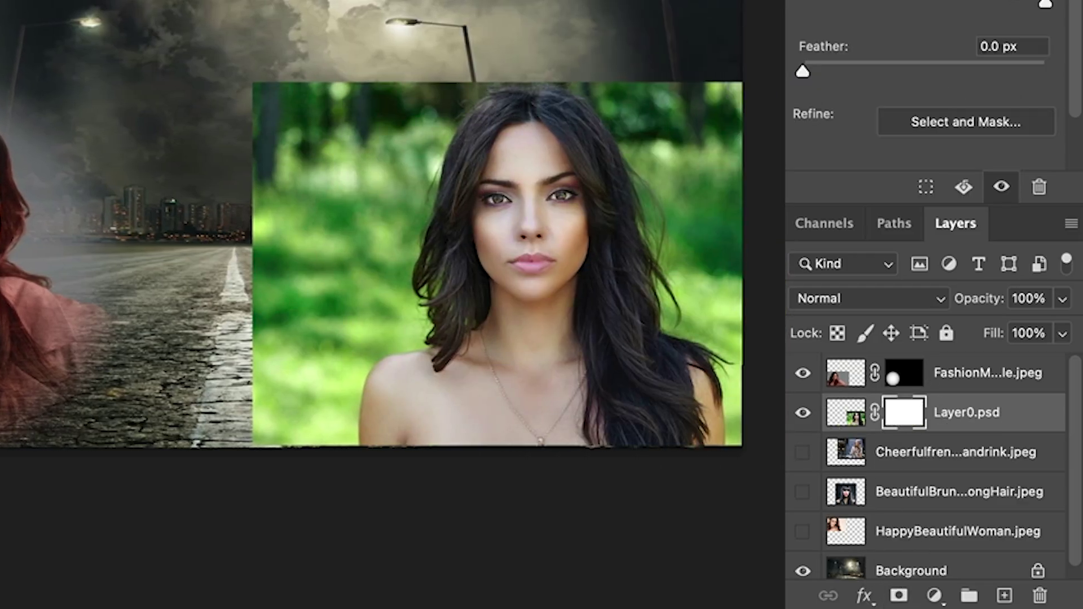
drag(533, 219, 677, 265)
scroll(1043, 330, down, 3)
mouse_move(860, 342)
mouse_down()
mouse_move(844, 342)
mouse_move(889, 341)
mouse_move(867, 341)
mouse_up()
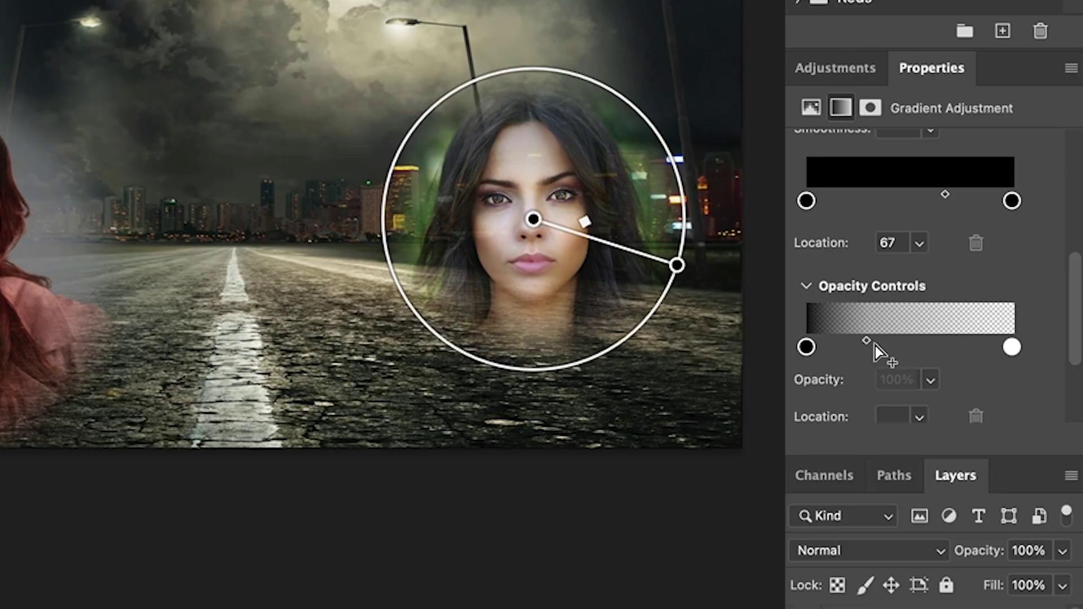
key(Return)
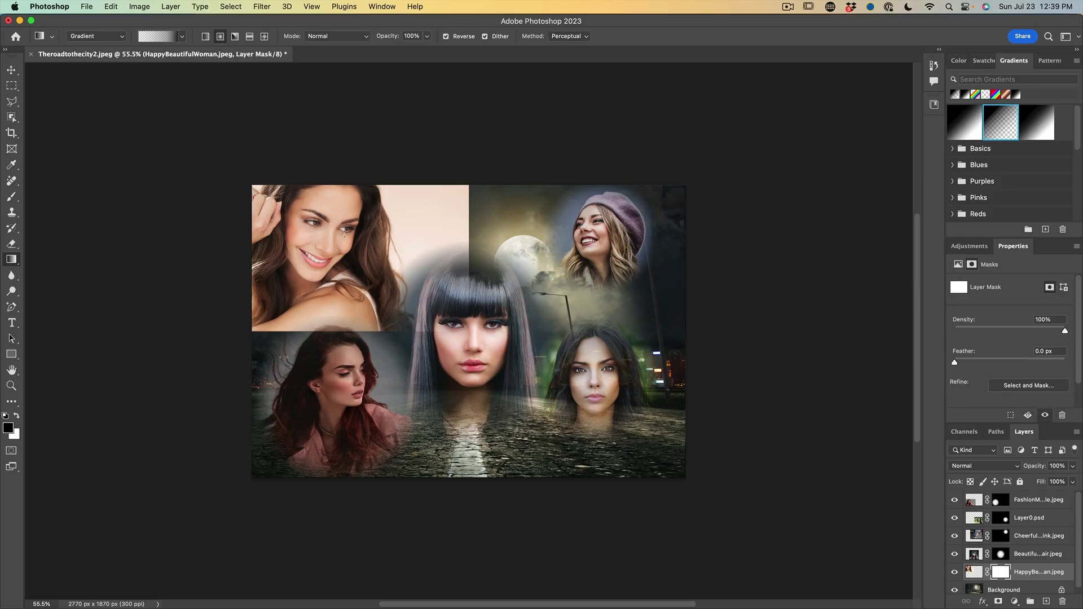
Step: Fade the top-left portrait radially, then recentre and slightly enlarge the red-haired woman's fade
drag(300, 220, 366, 265)
key(v)
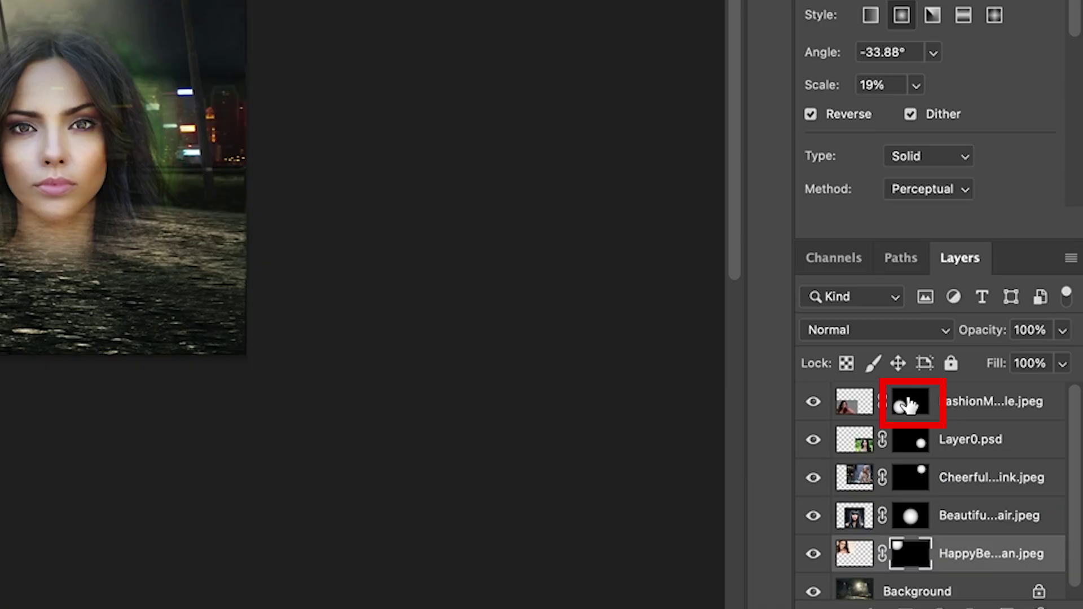
click(908, 405)
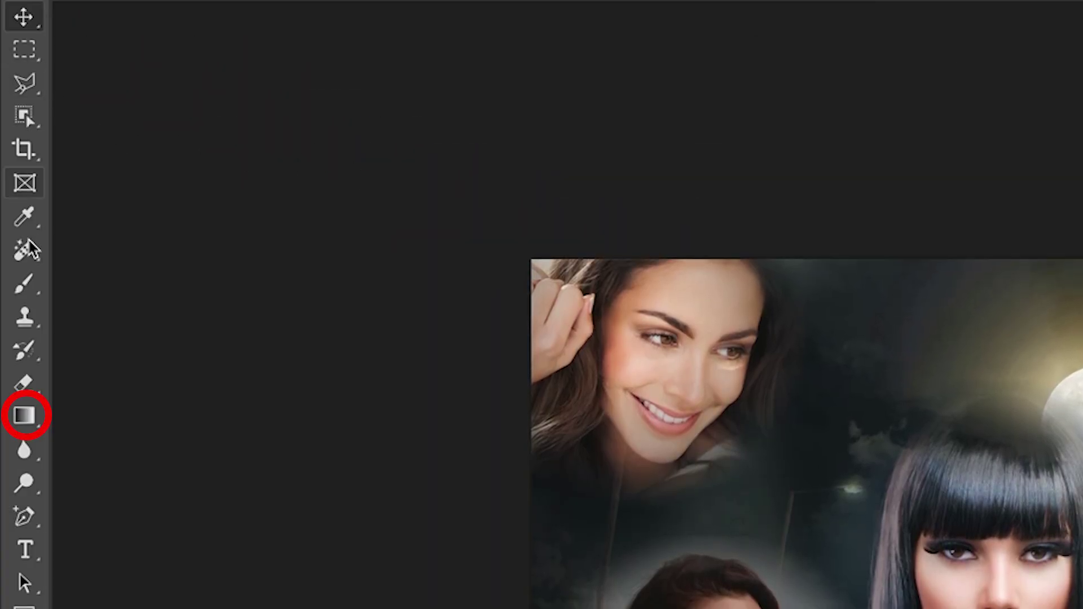
click(24, 416)
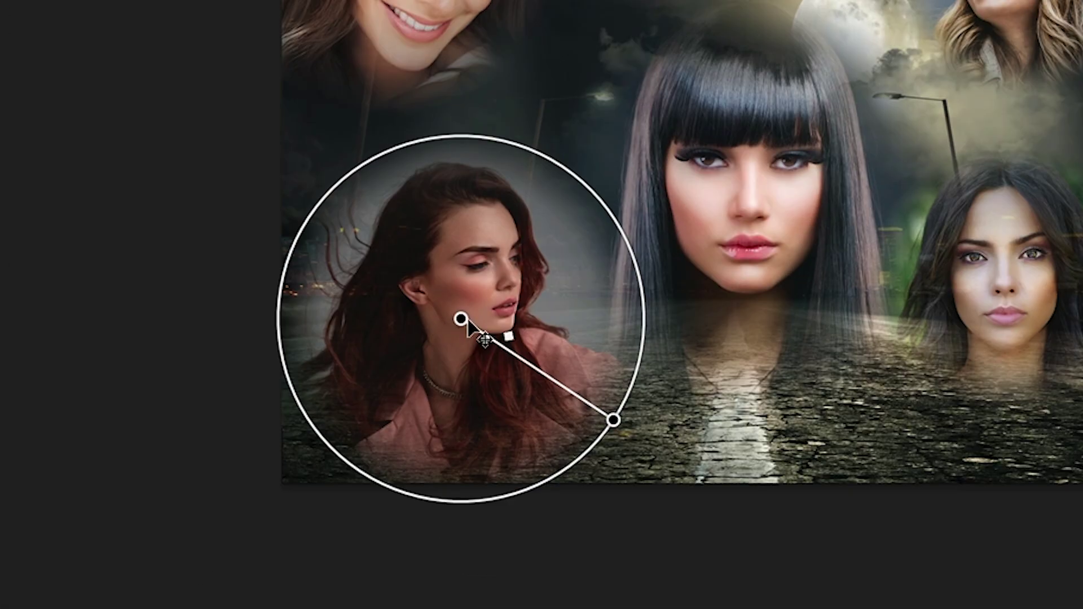
drag(458, 317, 444, 338)
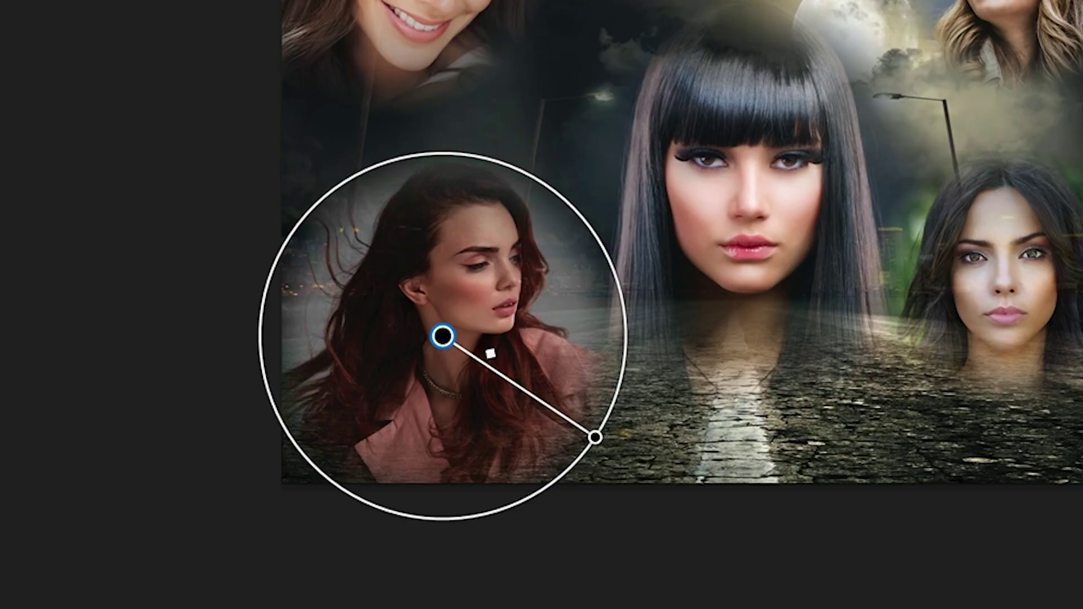
mouse_move(596, 438)
mouse_down()
mouse_move(614, 445)
mouse_move(606, 436)
mouse_up()
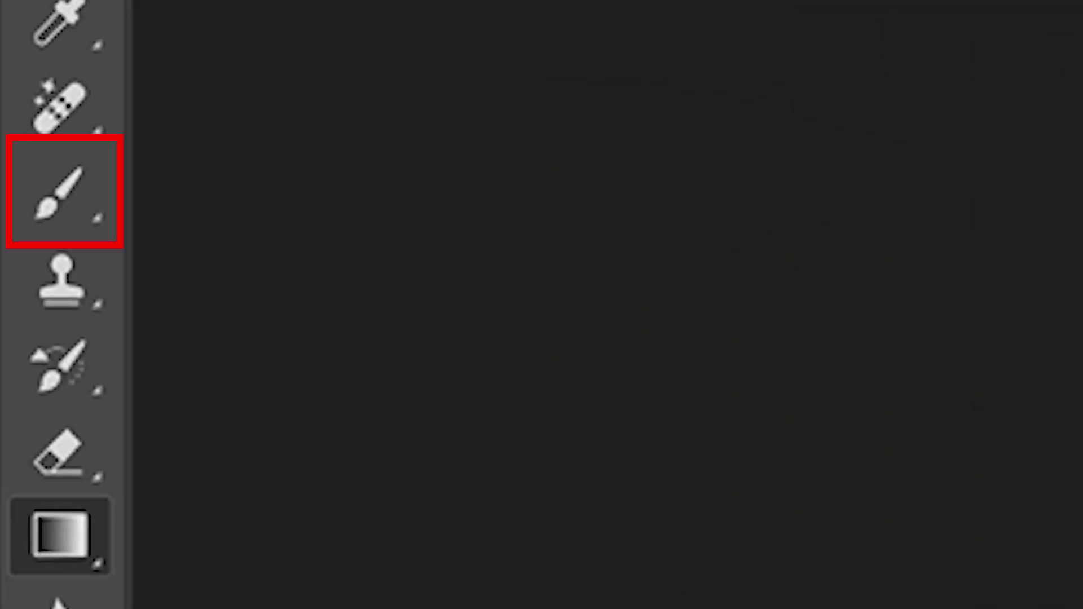
Step: Paint black on the red-haired woman's mask to remove mist, then halve the brush size
drag(74, 169, 410, 213)
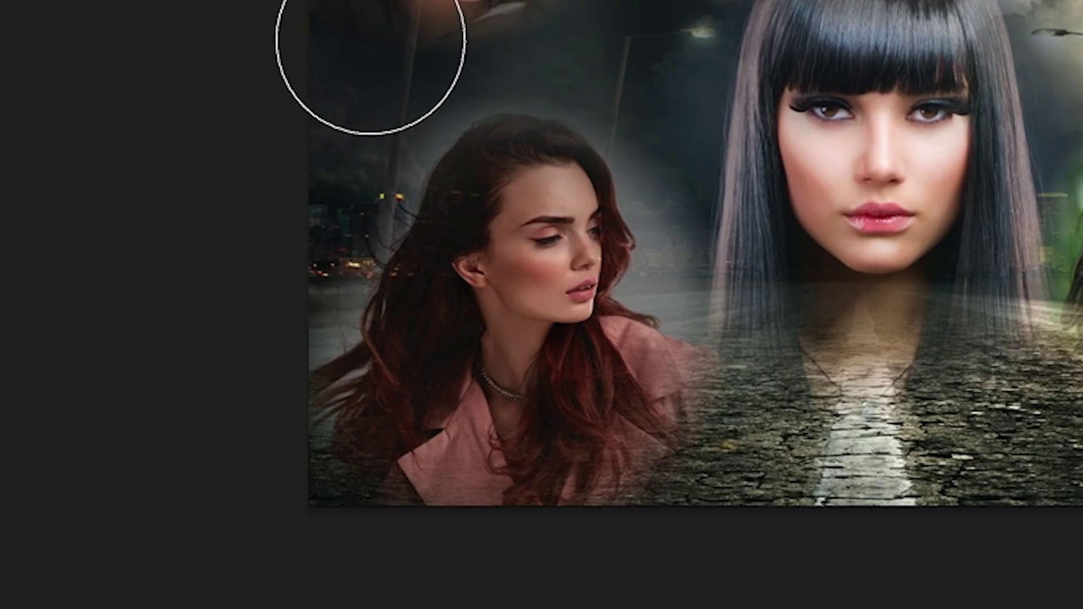
mouse_move(741, 224)
mouse_down()
mouse_move(725, 140)
mouse_move(727, 225)
mouse_move(731, 195)
mouse_move(697, 154)
mouse_move(746, 241)
mouse_move(751, 159)
mouse_up()
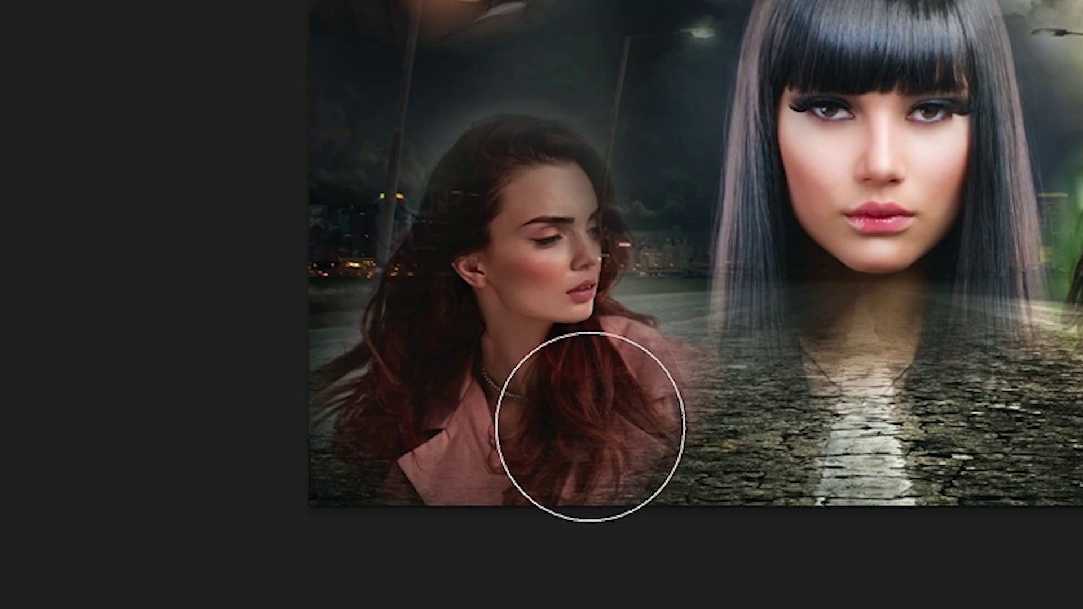
key(bracketleft)
key(bracketleft)
key(bracketleft)
key(bracketleft)
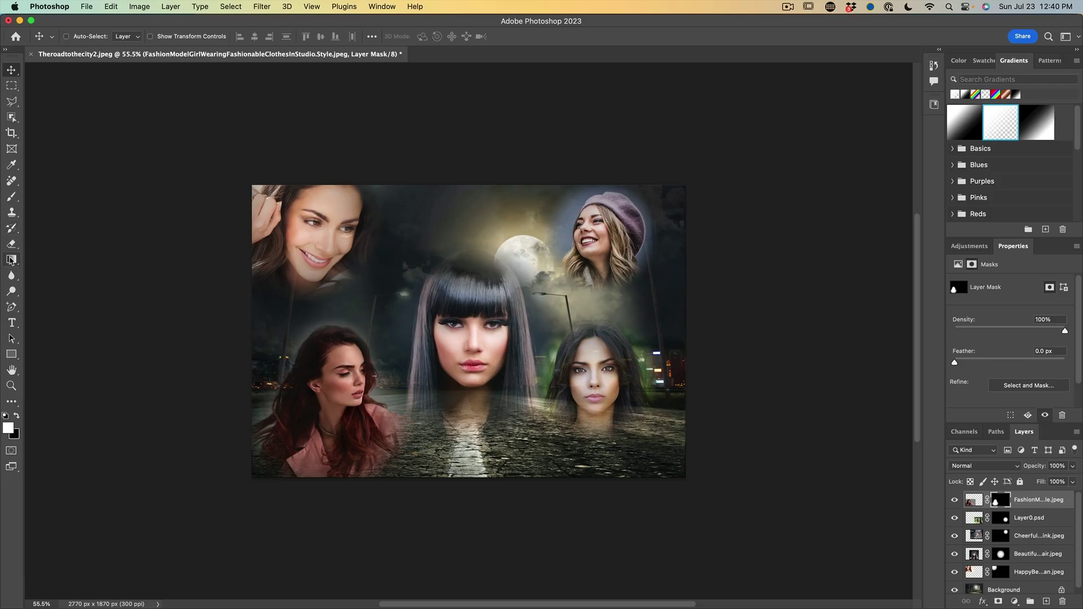
click(11, 260)
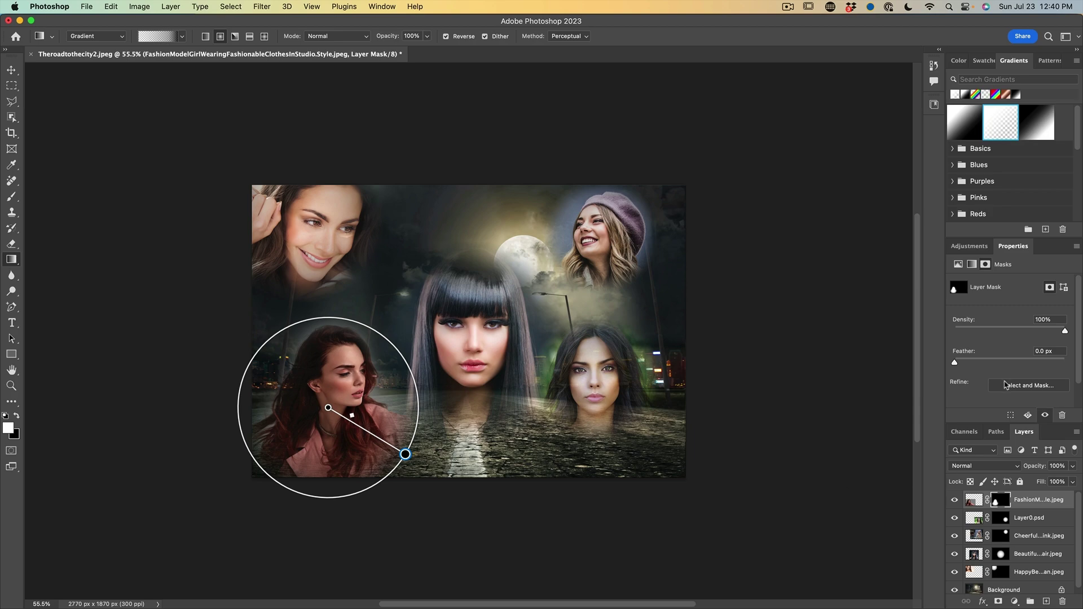
Step: Nudge the red-haired woman's radial fade right and down, moving its opacity midpoint to 33
drag(352, 415, 360, 422)
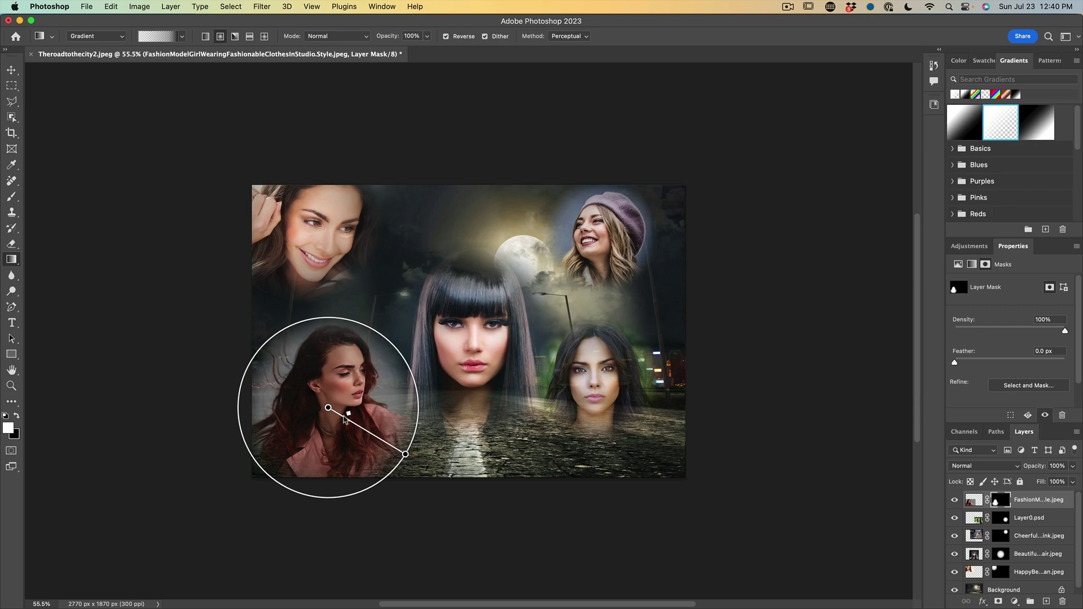
drag(337, 408, 344, 412)
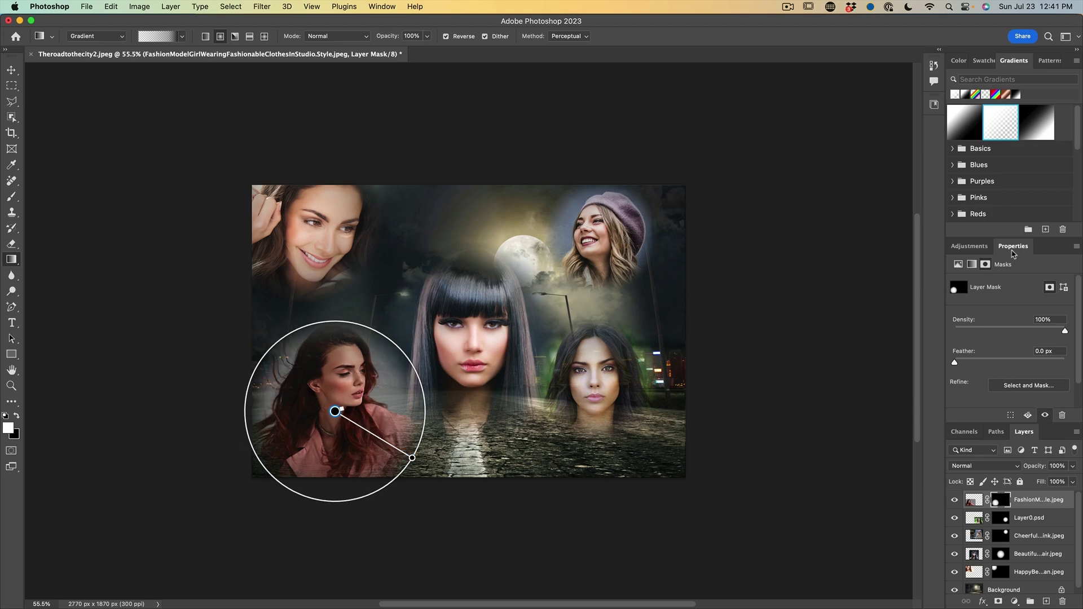
click(971, 264)
drag(1078, 290, 1078, 358)
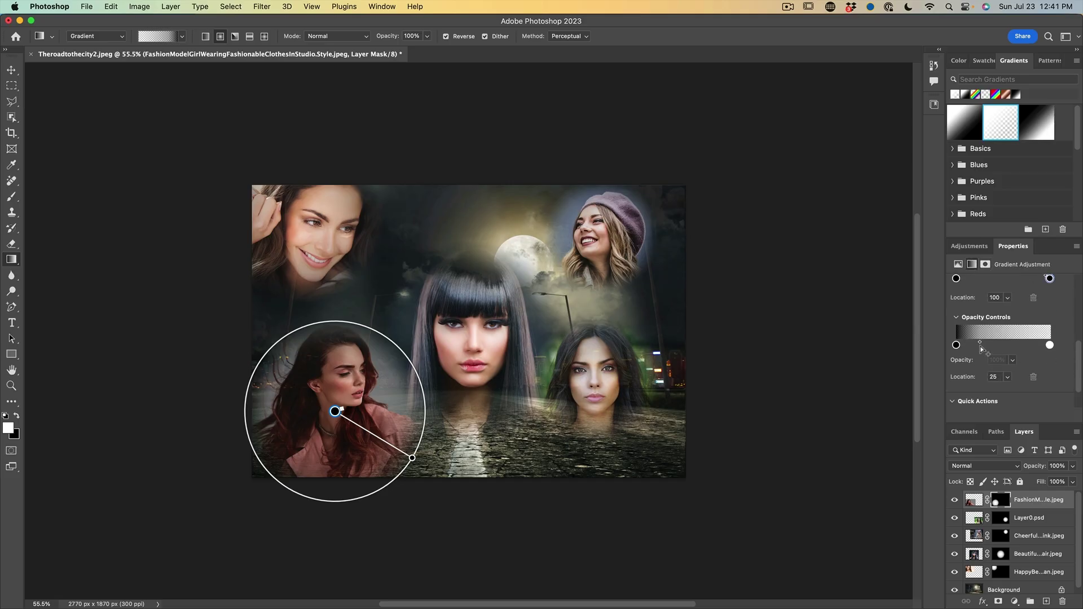
drag(981, 345, 996, 342)
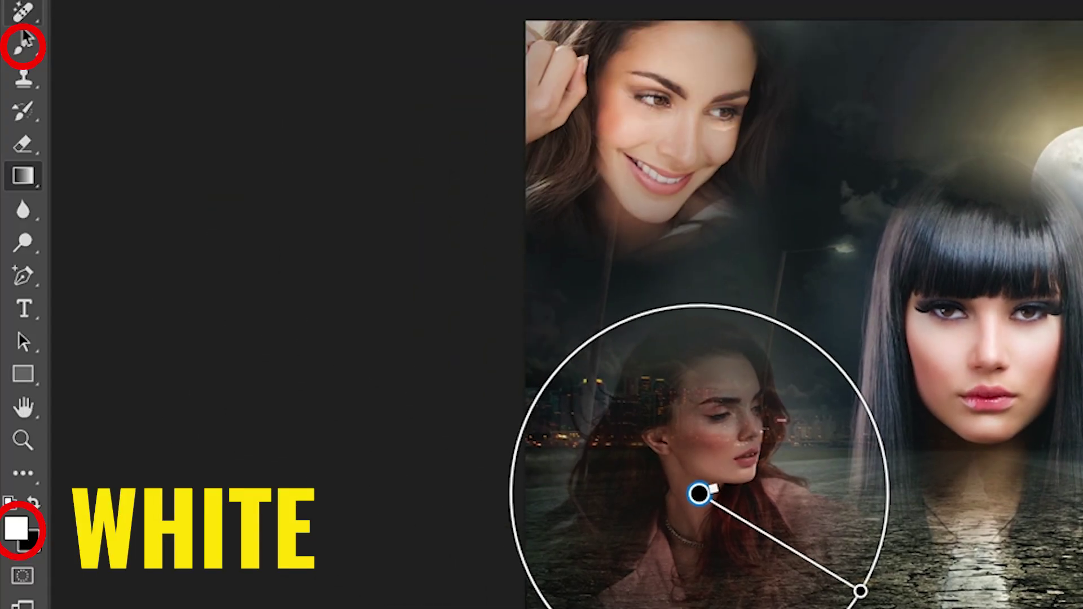
click(24, 44)
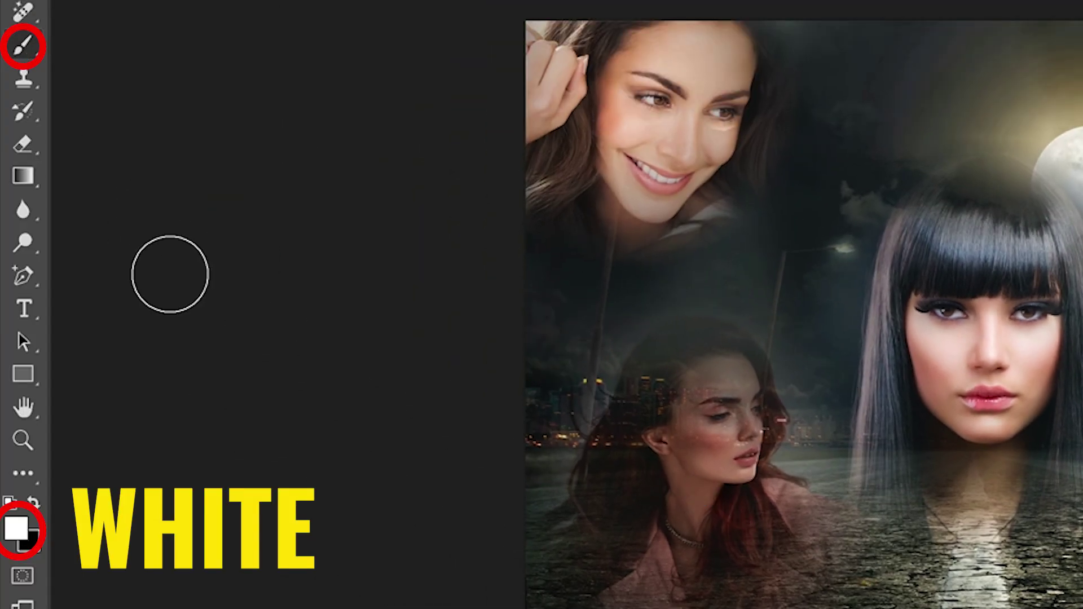